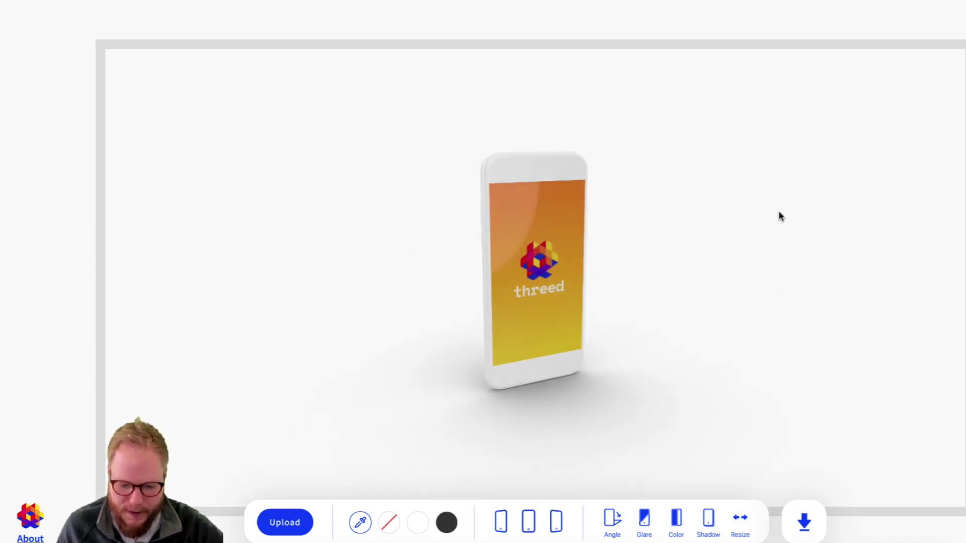
Rotate the phone mockup to a different perspective.
drag(754, 196, 620, 190)
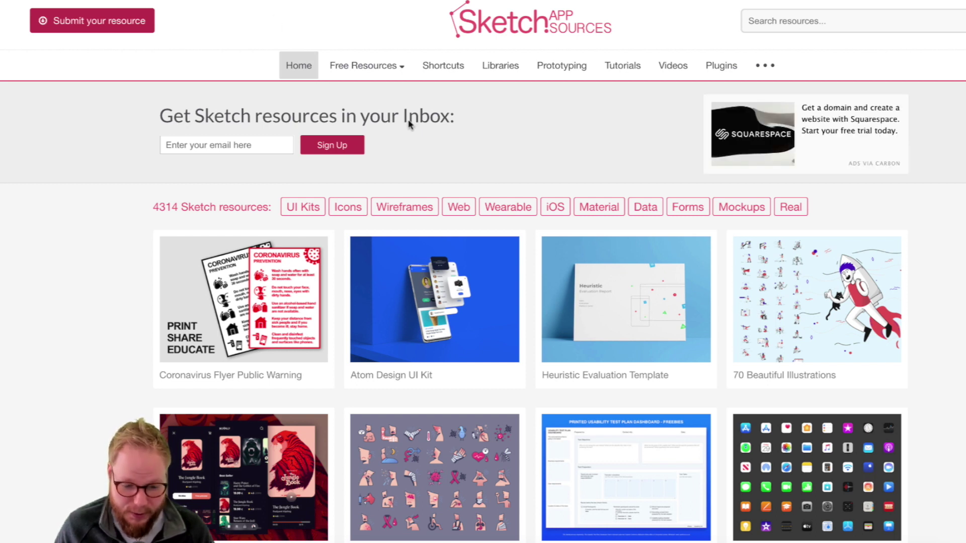
Search the Sketch App Sources site for "mobile app" and browse the free design resources.
click(856, 25)
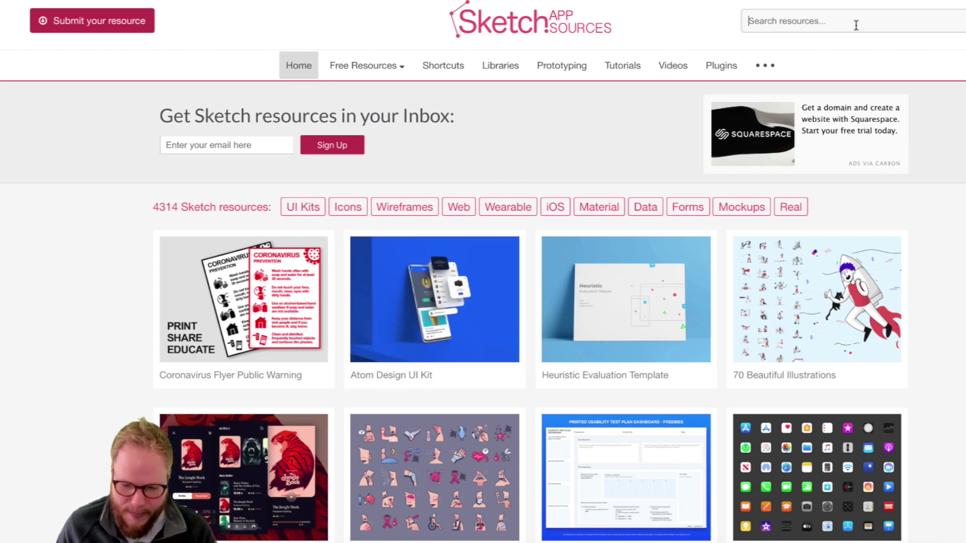
text(mobile app)
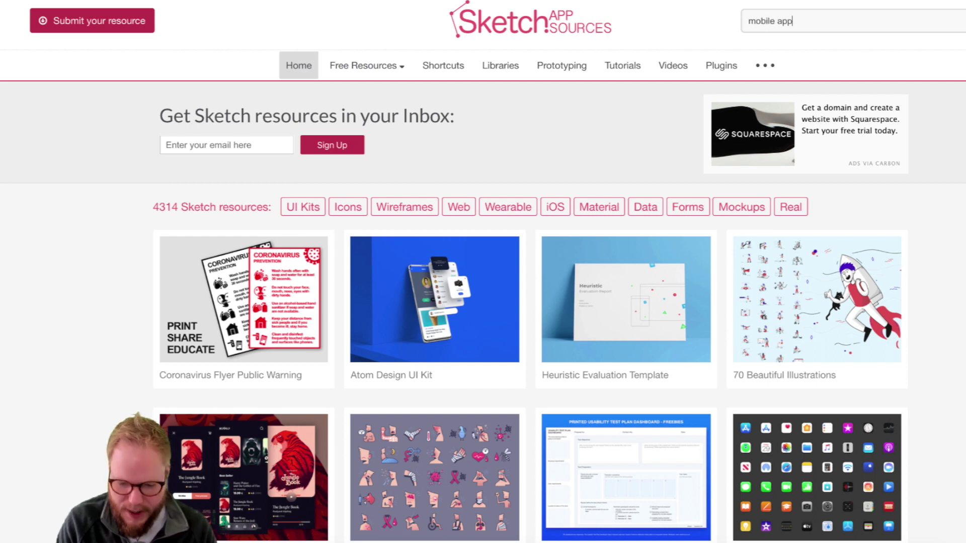
key(Return)
scroll(572, 252, down, 2)
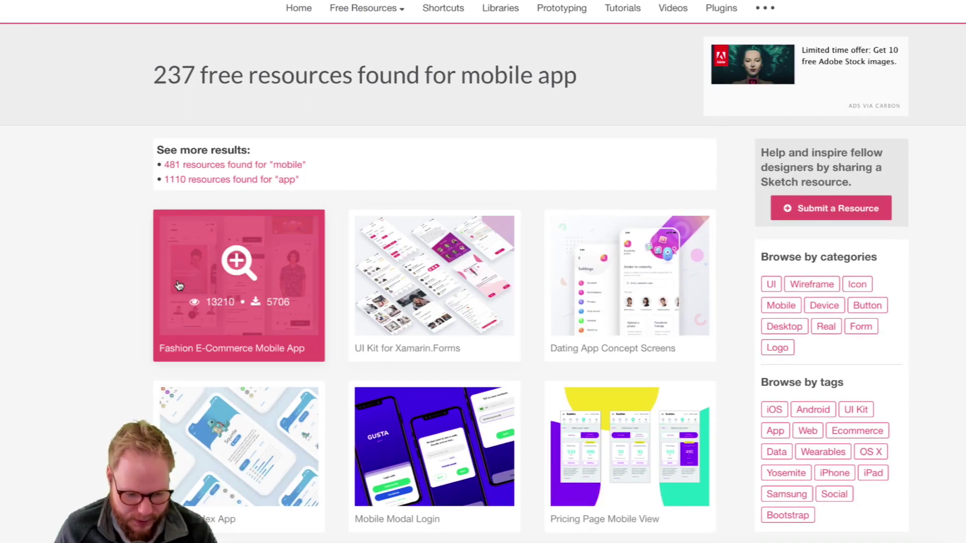
scroll(178, 286, down, 6)
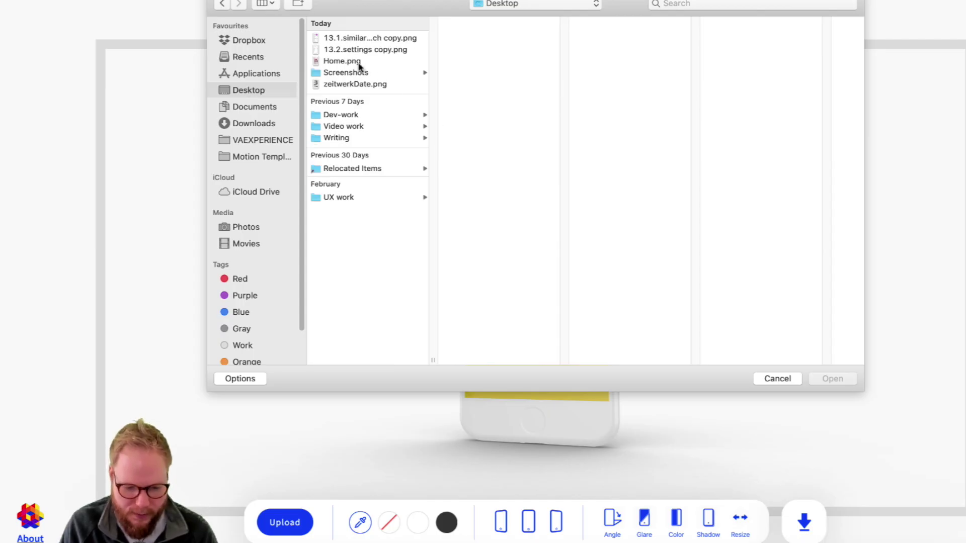
Load zeitwerkDate.png from the Desktop onto the phone's screen and scroll the design down and back up inside it.
double_click(354, 84)
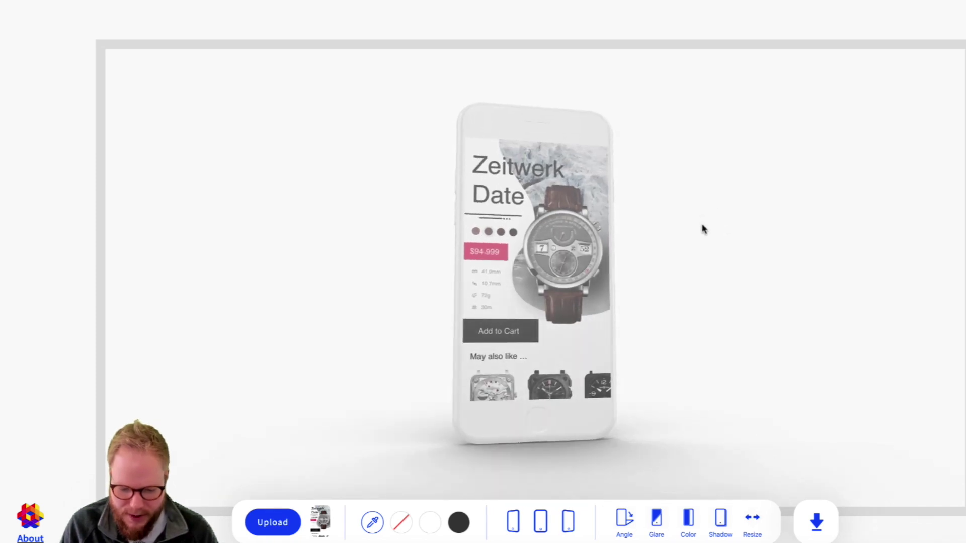
scroll(552, 345, down, 2)
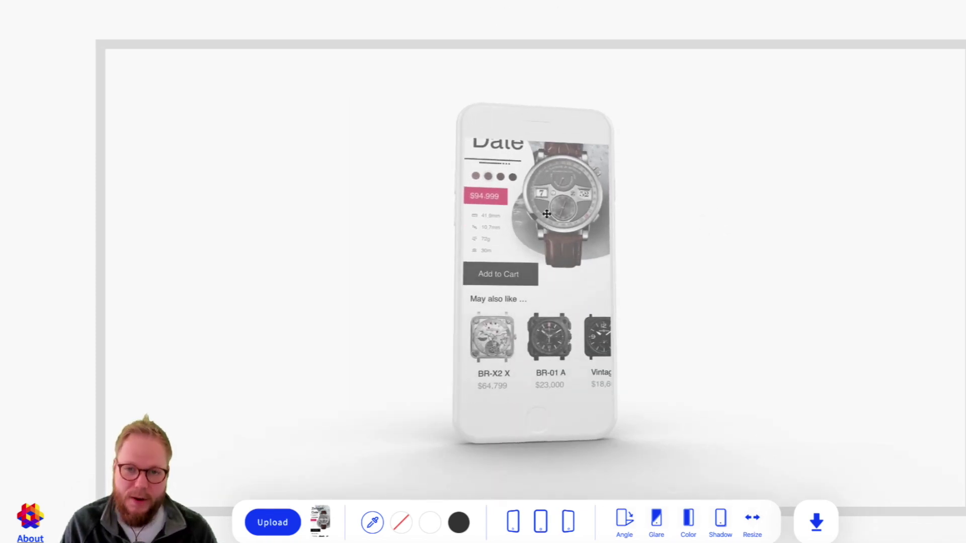
scroll(555, 342, up, 2)
scroll(555, 342, down, 2)
scroll(551, 339, up, 2)
scroll(546, 334, down, 2)
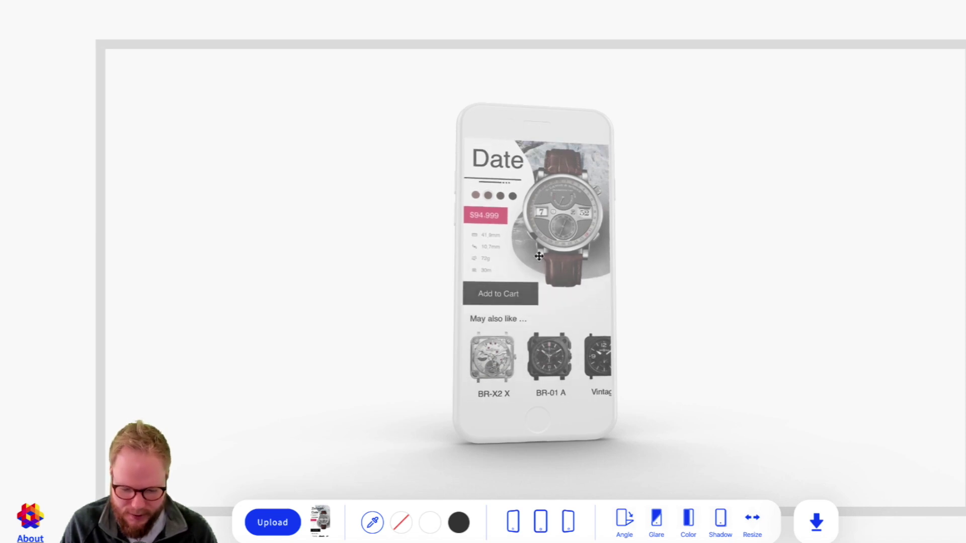
scroll(538, 328, up, 2)
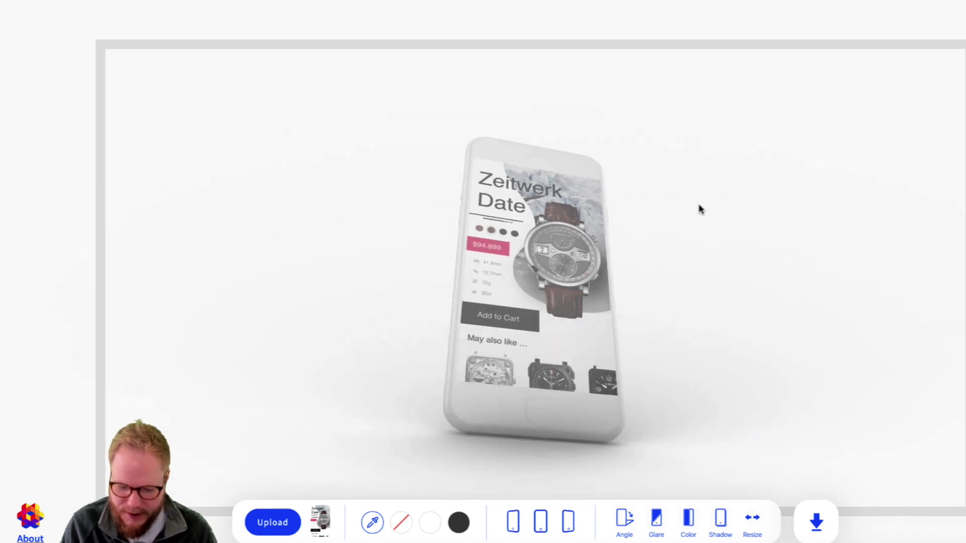
Try dark grey, white and red backgrounds, and set the mockup's background to yellow.
click(458, 523)
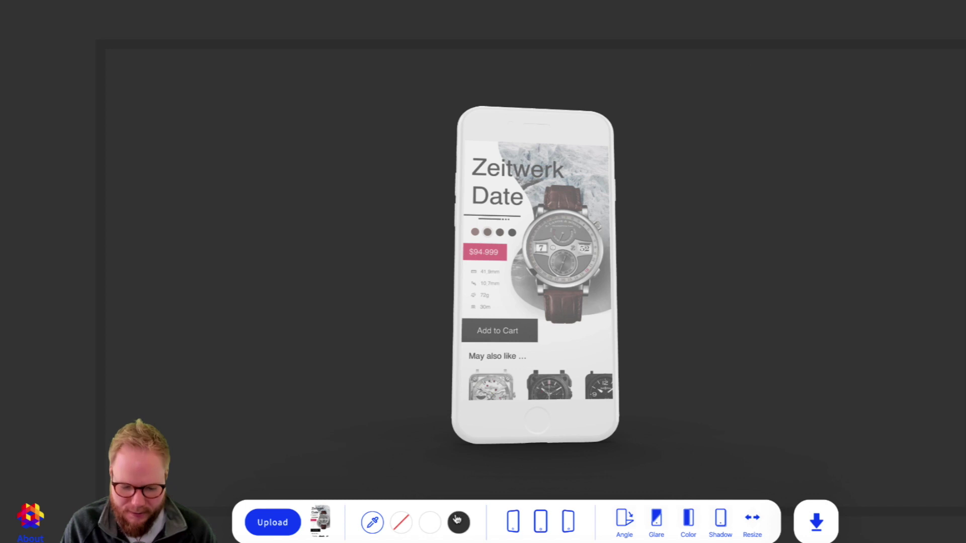
click(431, 523)
click(373, 523)
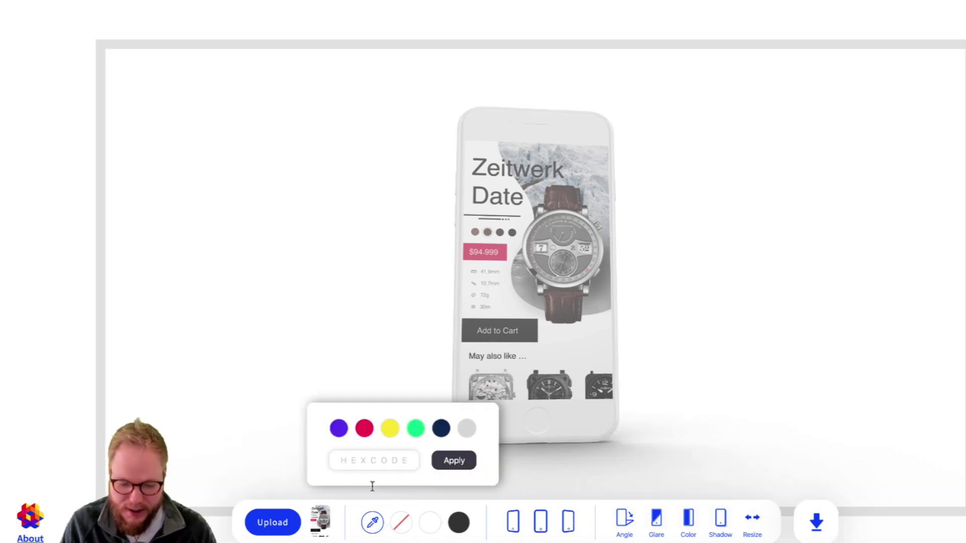
click(365, 429)
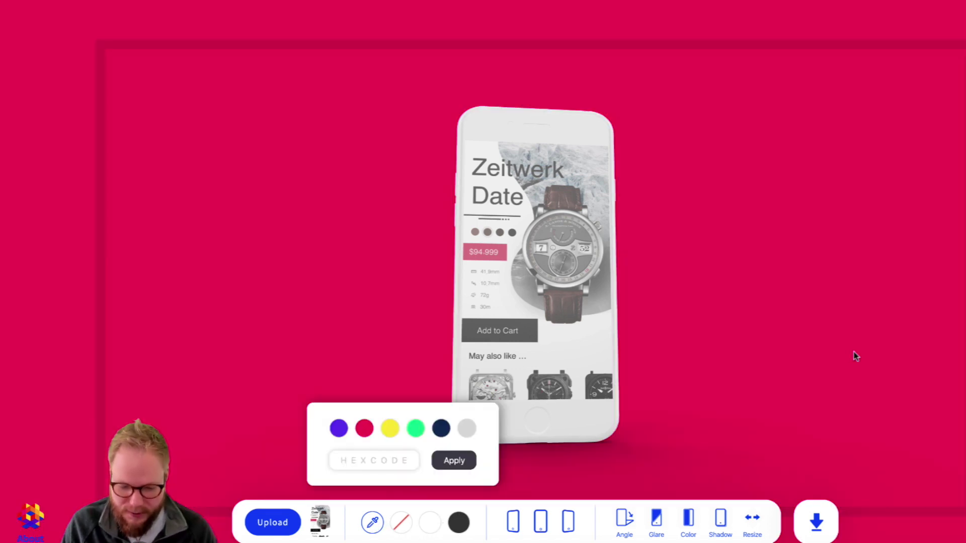
click(391, 429)
Try the three preset phone perspectives in turn, ending on the third one.
click(513, 522)
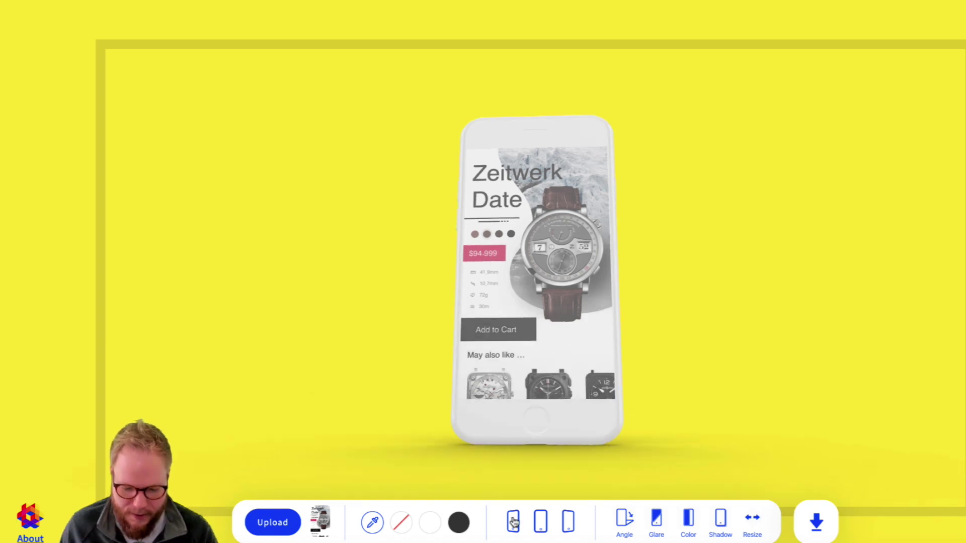
click(541, 522)
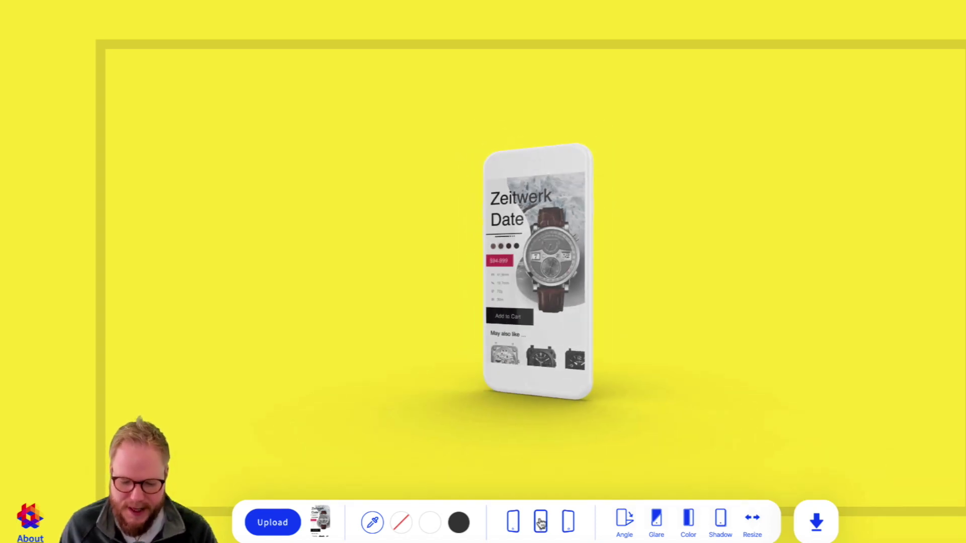
click(564, 524)
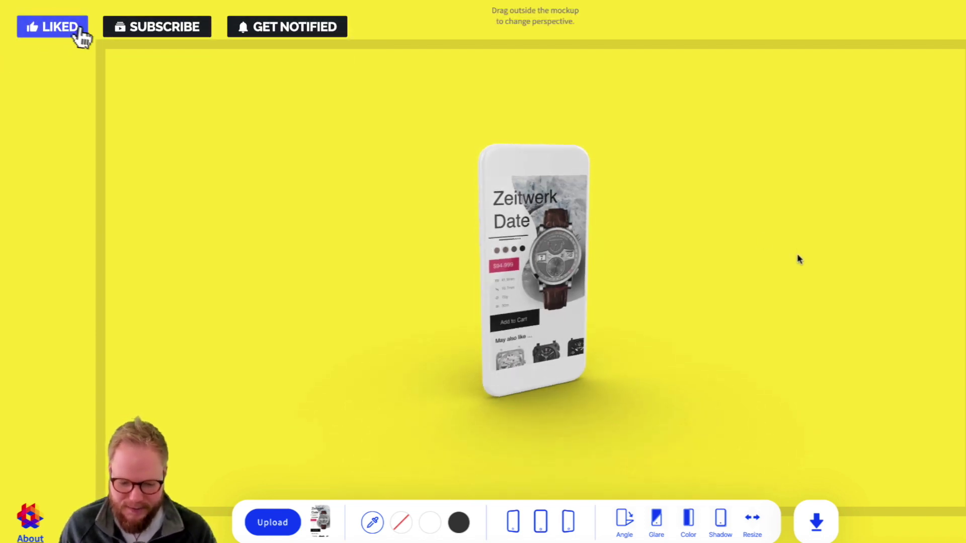
Toggle the screen glare and switch the phone's colour between black and white, ending on white.
click(655, 531)
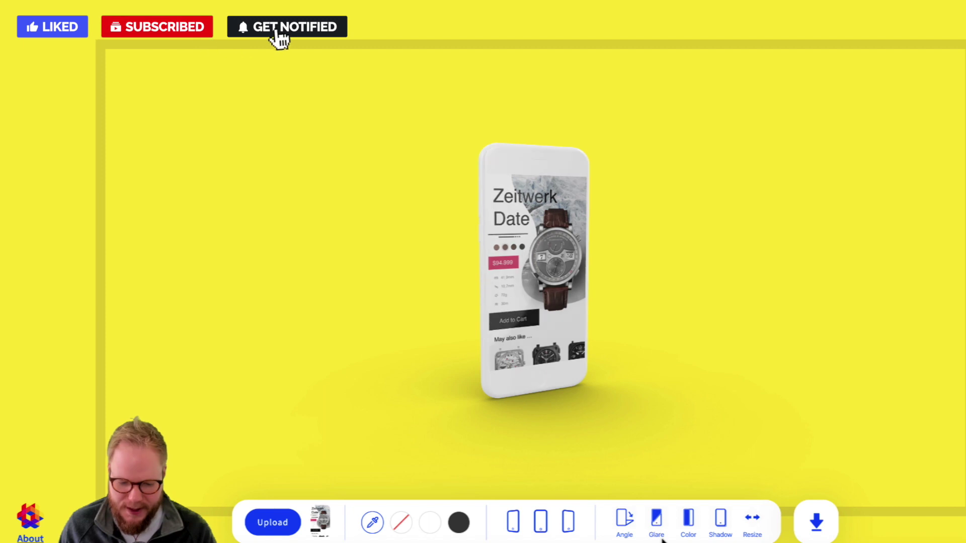
click(690, 518)
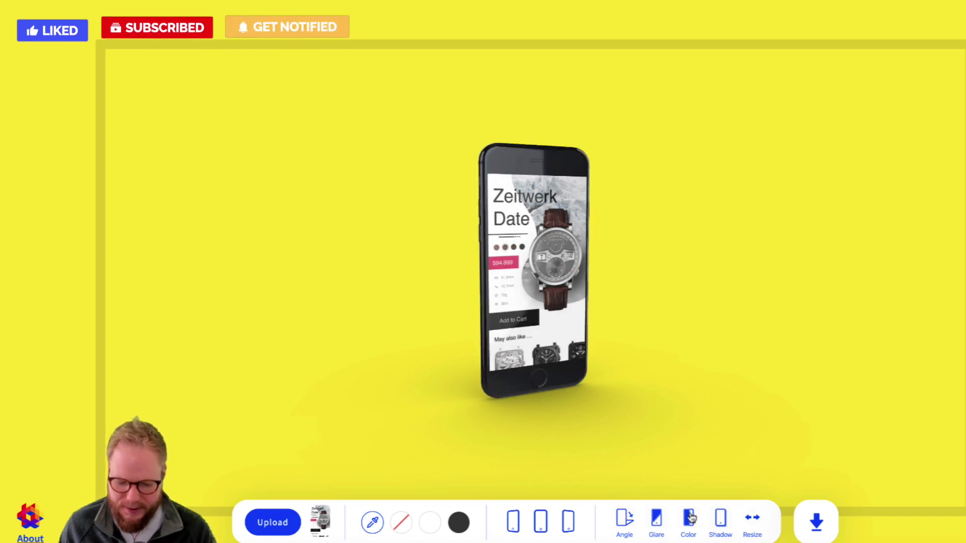
click(690, 519)
click(690, 518)
click(691, 518)
click(690, 518)
click(690, 518)
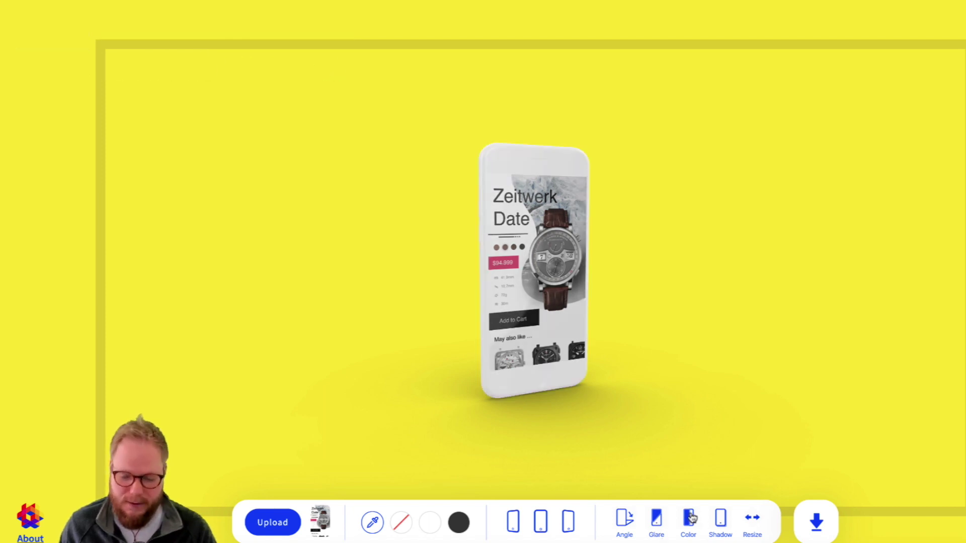
Remove the phone's shadow and rotate the mockup until it faces straight ahead.
click(721, 519)
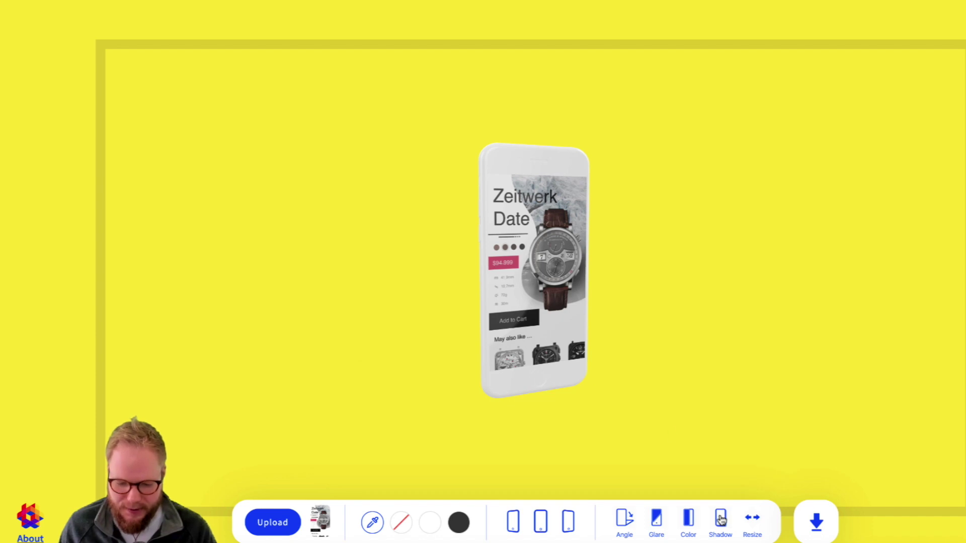
drag(852, 360, 771, 350)
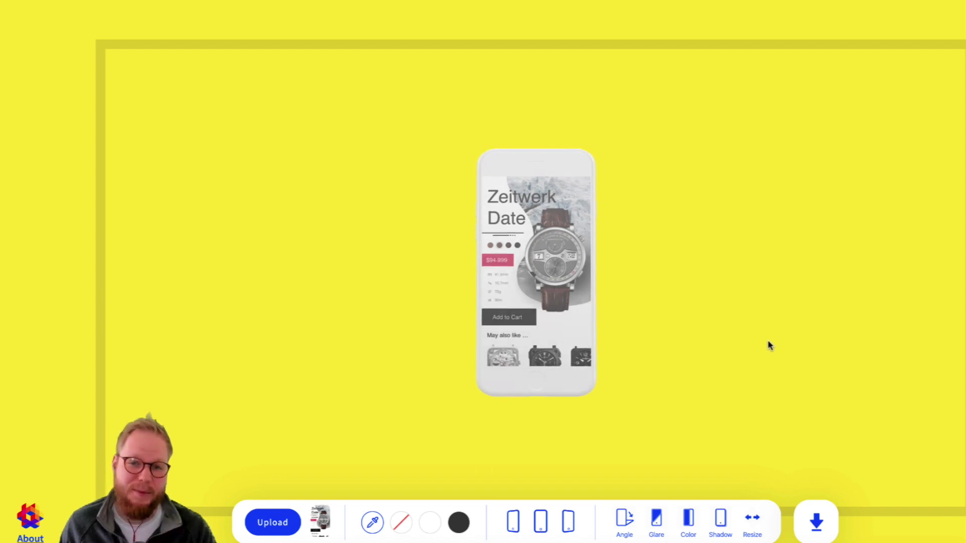
Resize the canvas to a portrait frame around the phone, leaving a margin on every side.
click(755, 523)
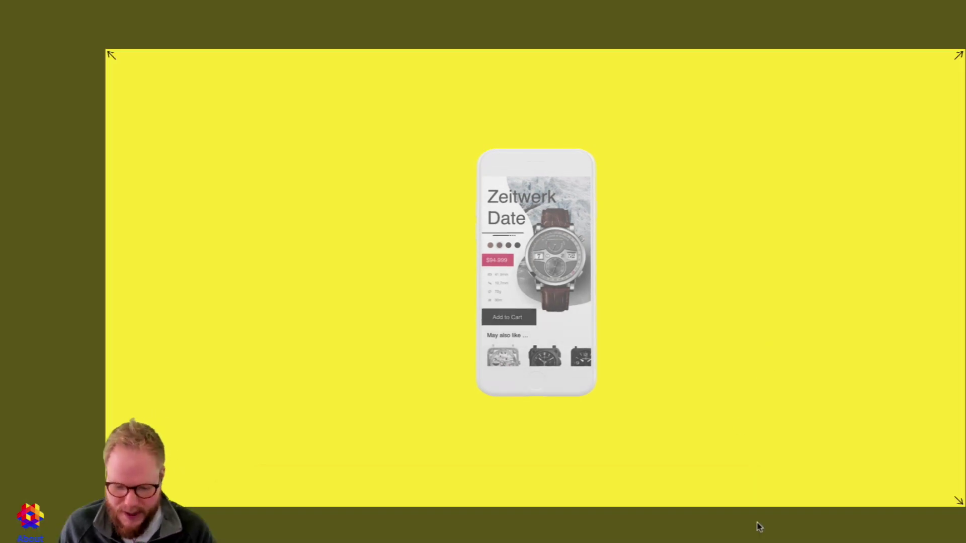
drag(959, 498, 607, 420)
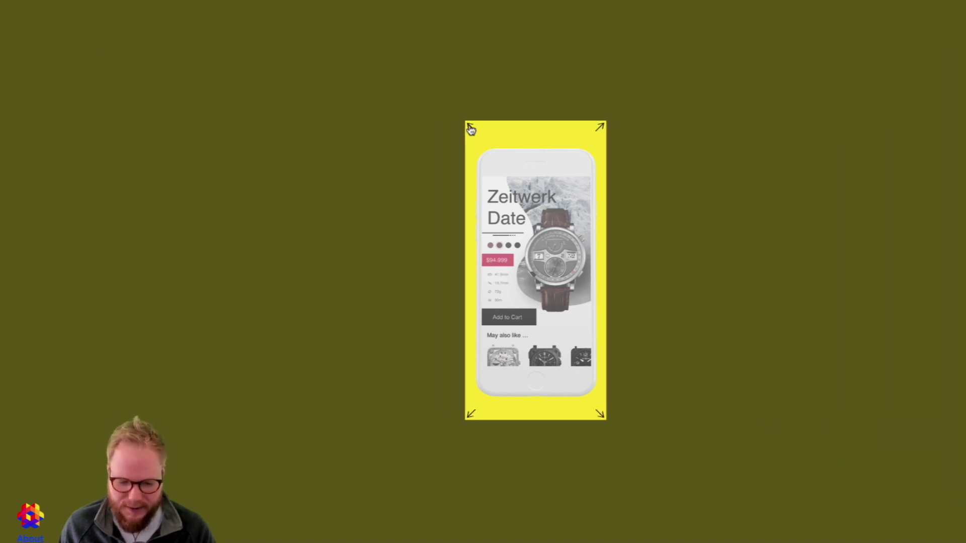
drag(471, 130, 427, 91)
drag(602, 425, 649, 450)
key(Escape)
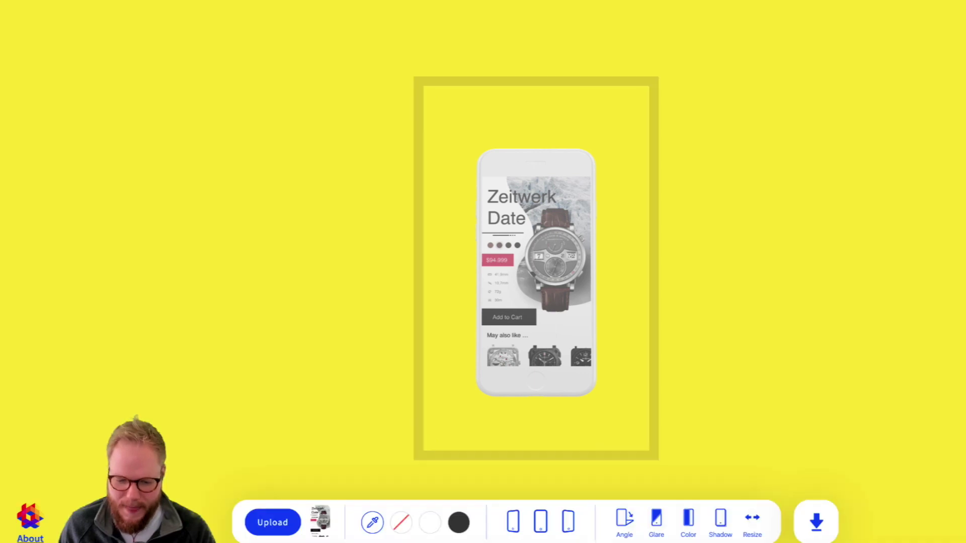
Download the mockup image, mark its screen area with a selection of about 1,045 x 1,791 in the preview, and return to the editor.
click(827, 524)
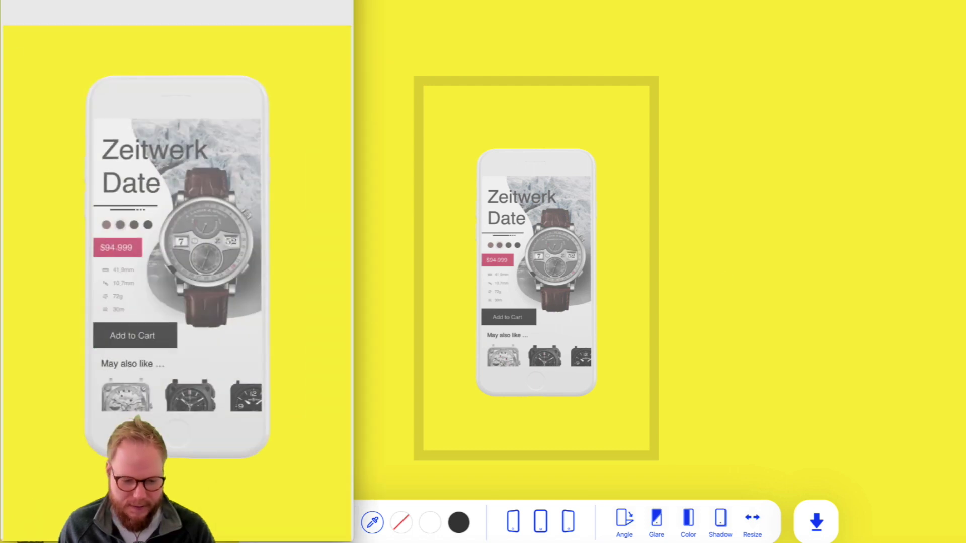
drag(92, 120, 263, 419)
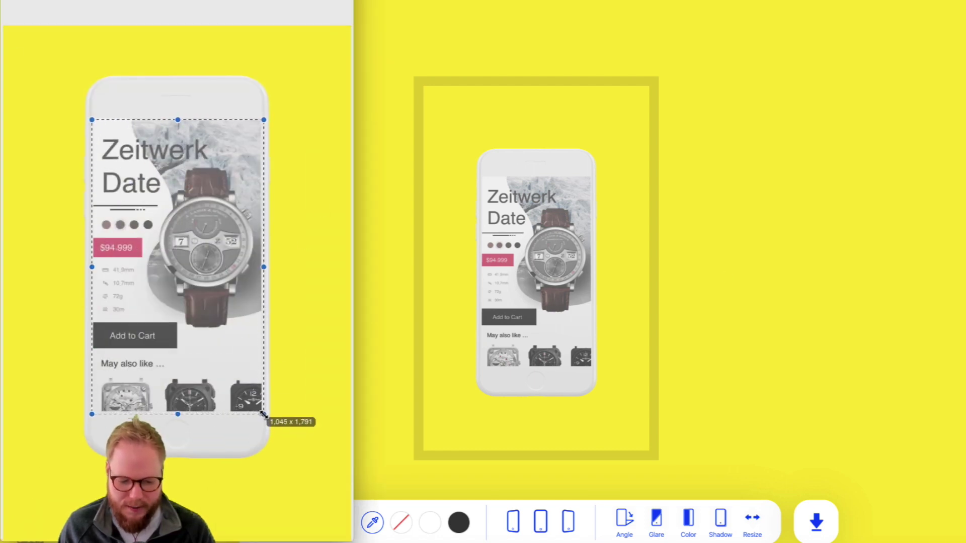
click(313, 341)
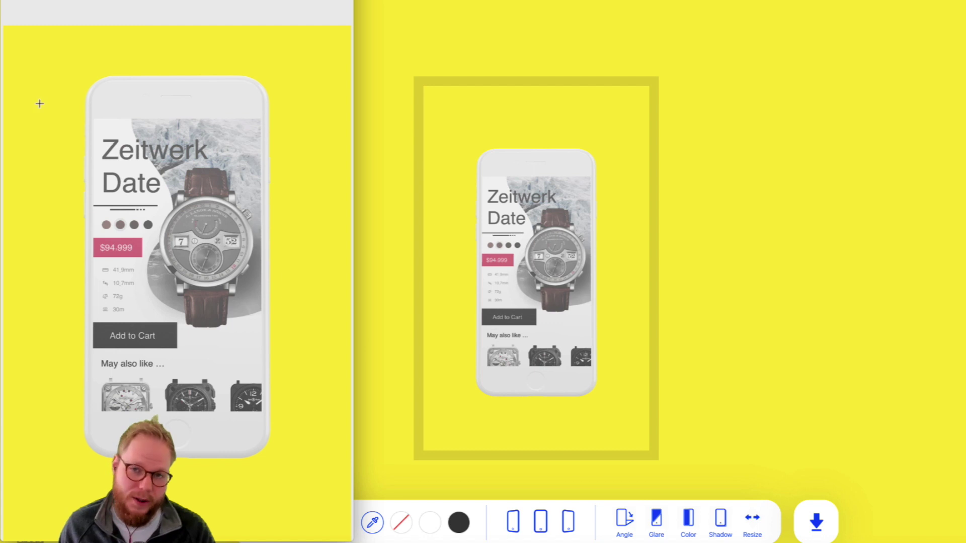
click(581, 149)
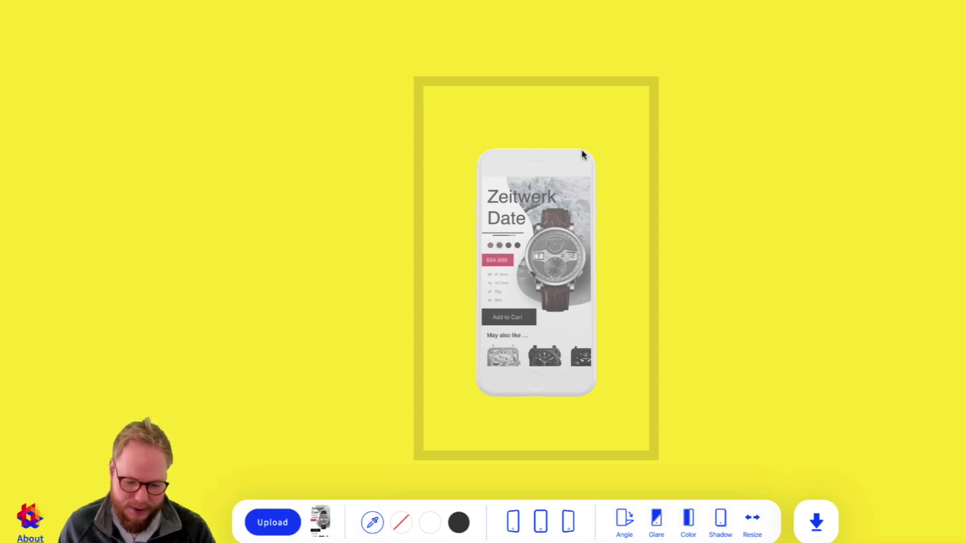
Upload Home.png from the Desktop to the phone's screen and reposition the design vertically within it.
drag(575, 188, 594, 220)
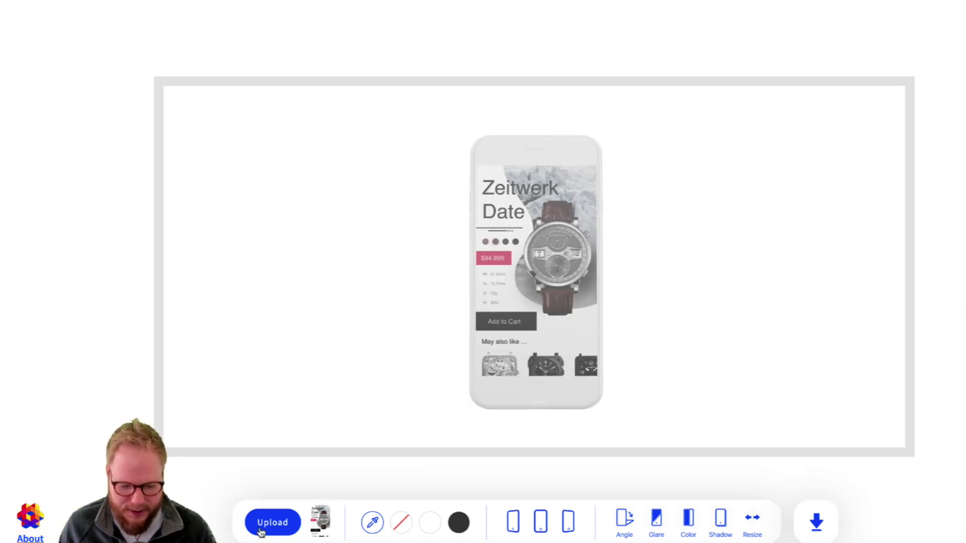
click(260, 533)
click(349, 62)
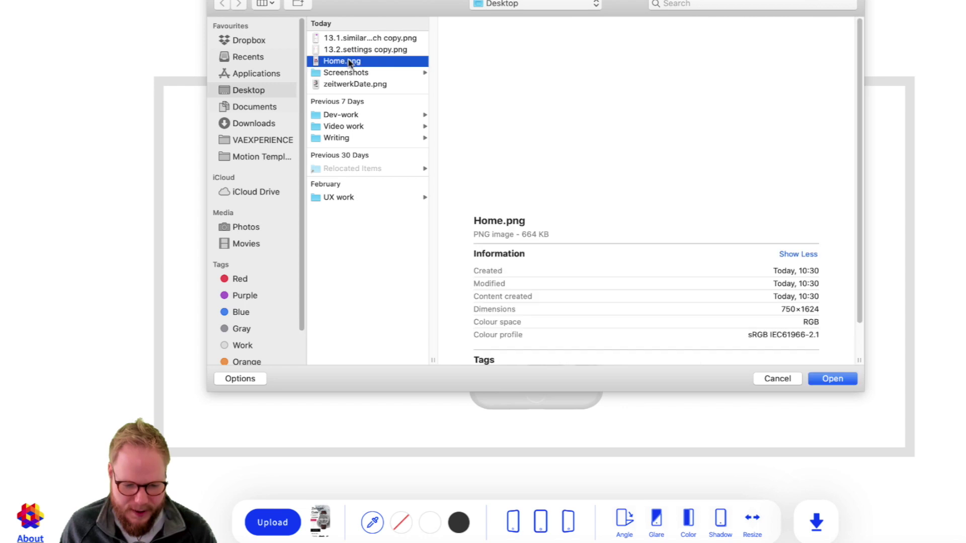
double_click(349, 61)
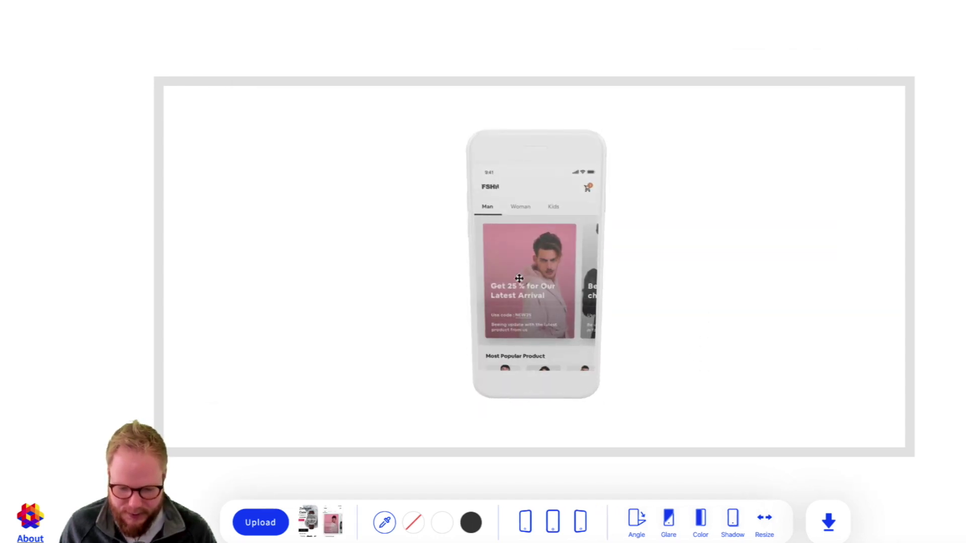
drag(519, 278, 554, 185)
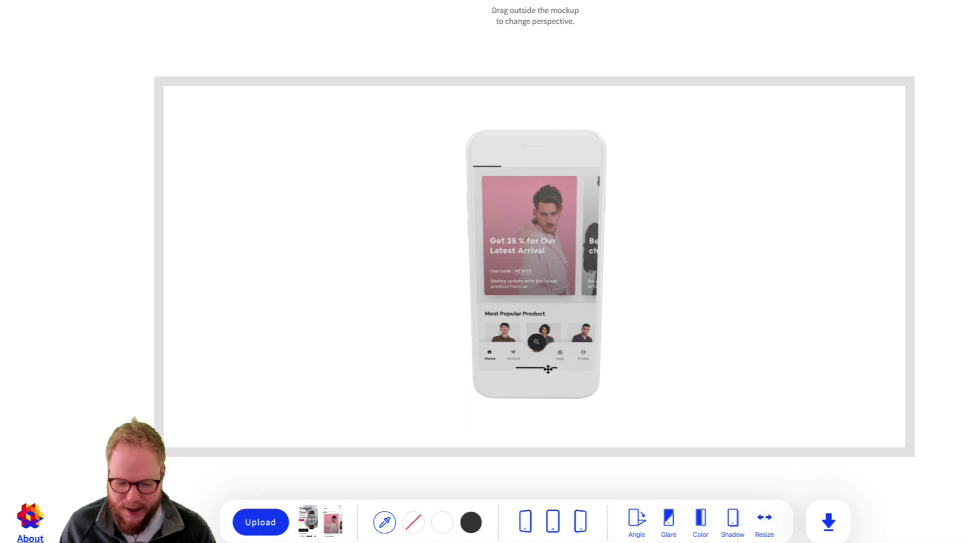
drag(555, 355, 555, 362)
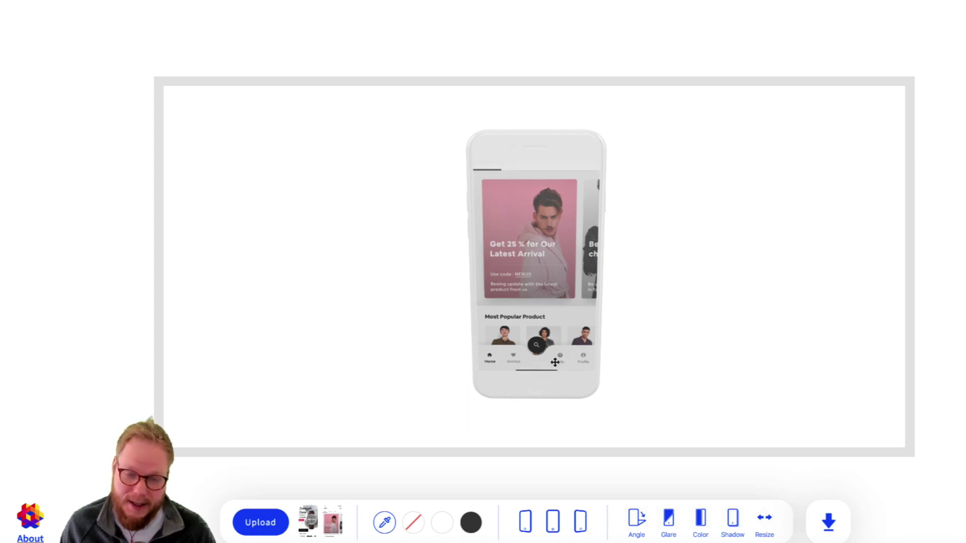
scroll(555, 358, up, 2)
scroll(545, 308, up, 1)
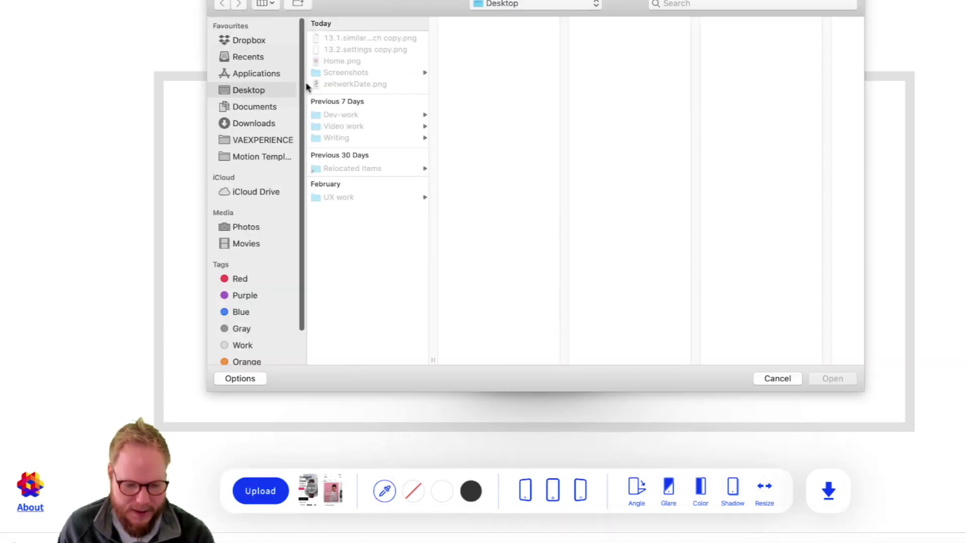
Upload 13.1.similar to celebrity search copy.png from the Desktop to the phone's screen.
click(351, 62)
click(355, 49)
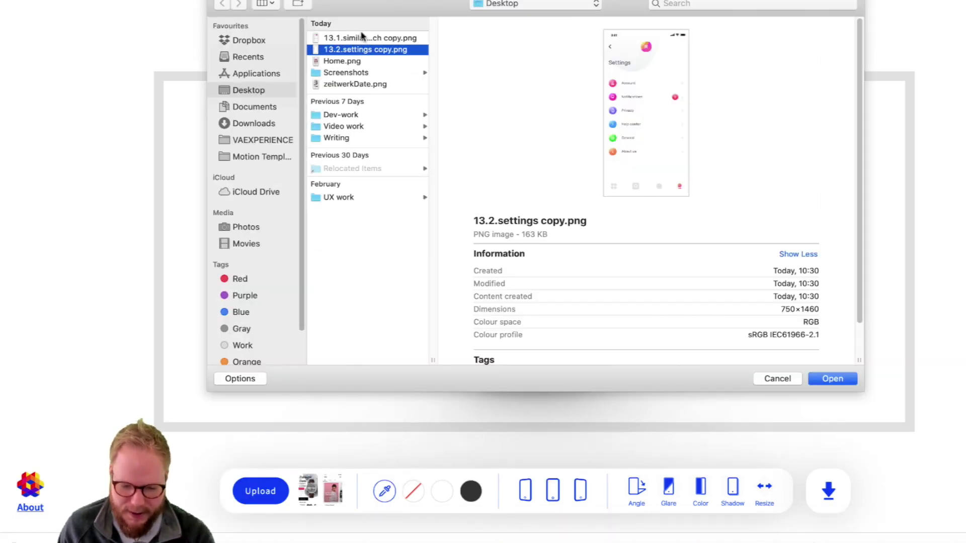
click(362, 37)
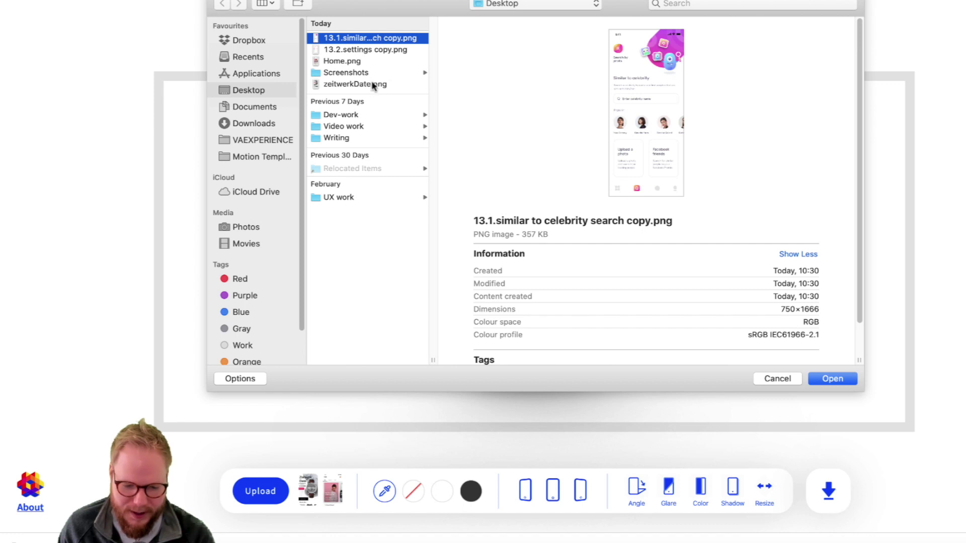
click(833, 379)
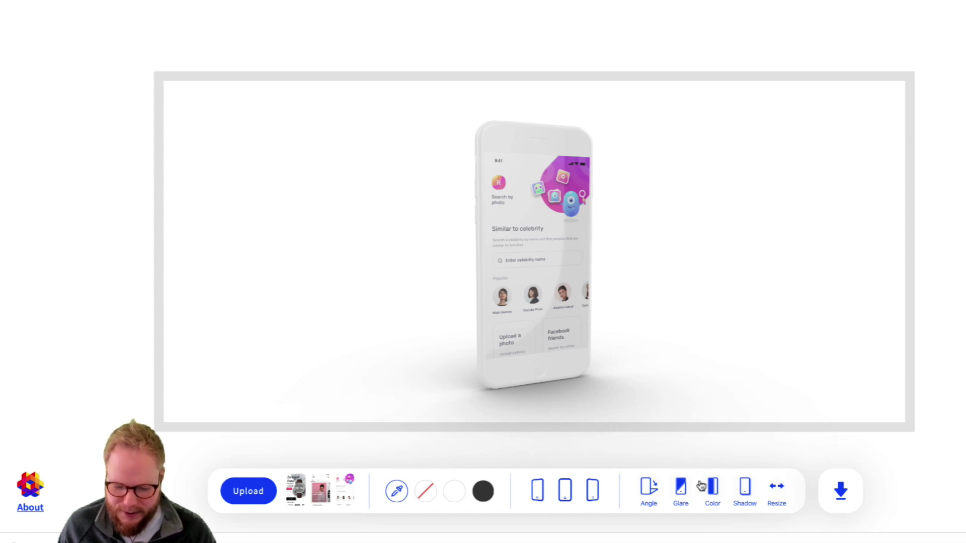
Switch the phone's colour to black and close the Threed user feedback survey.
click(719, 491)
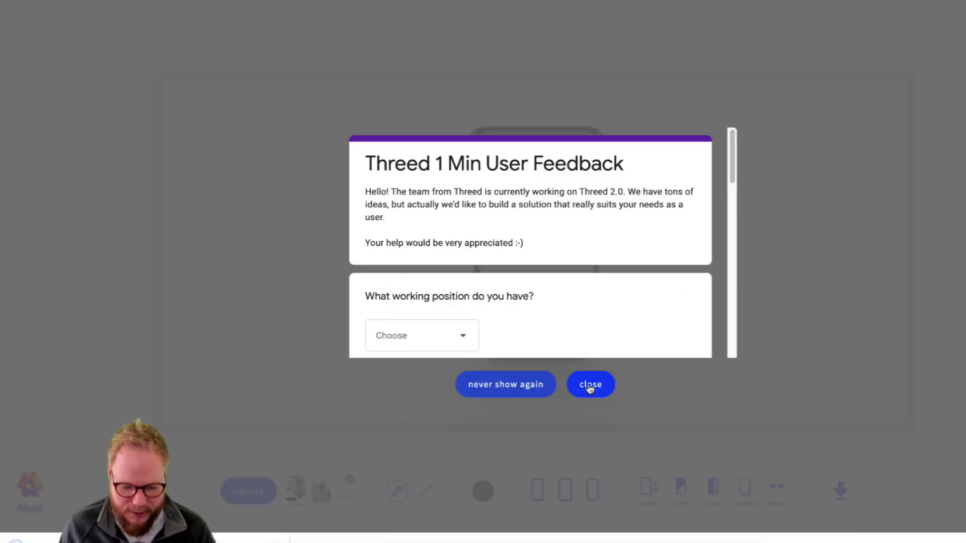
click(590, 385)
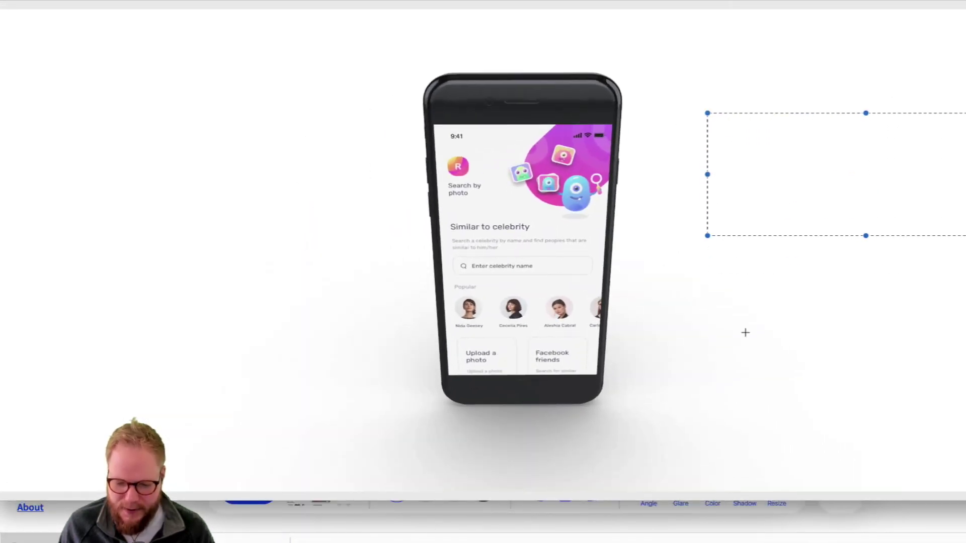
Mark three blank areas beside the phone and the phone itself with rectangular selections in the preview, and highlight the threed.io address in the browser.
drag(16, 67, 377, 179)
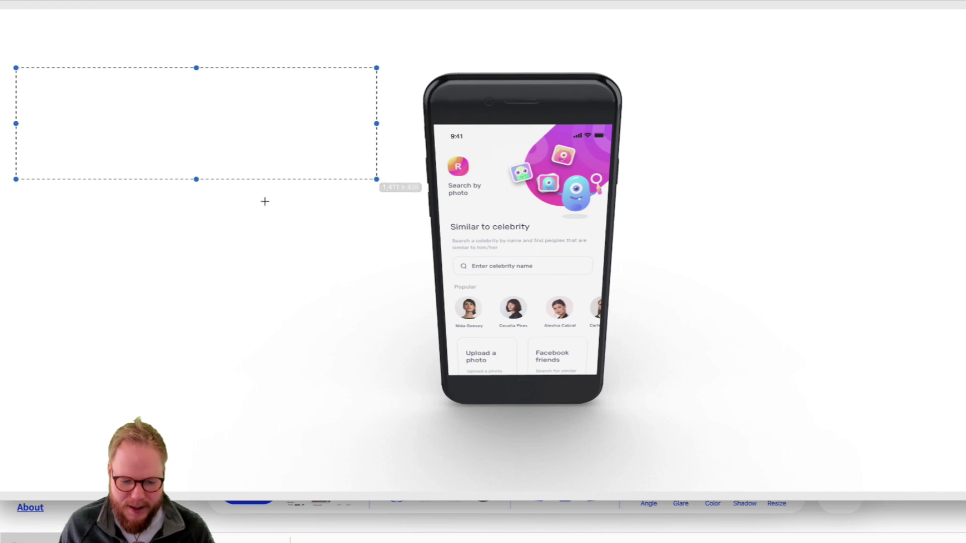
drag(39, 187, 304, 249)
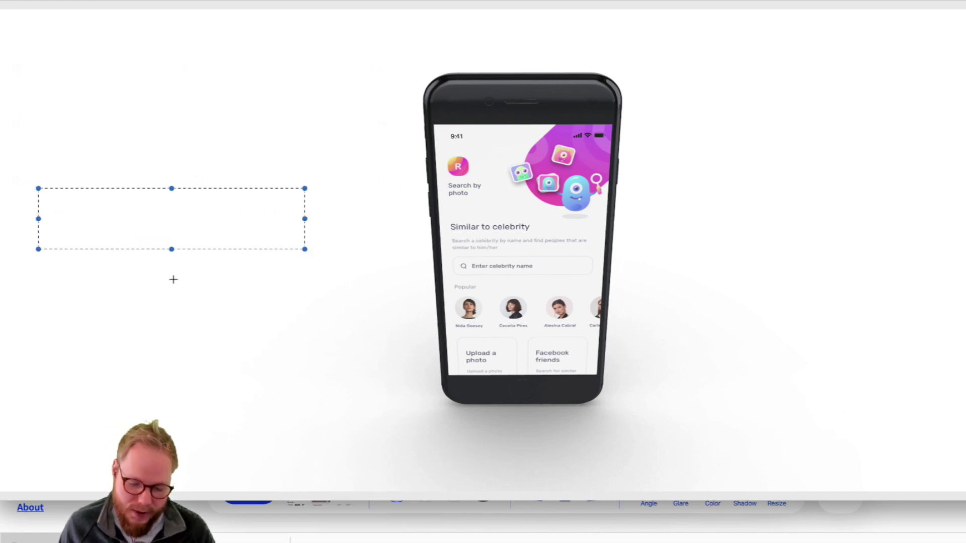
drag(39, 280, 180, 323)
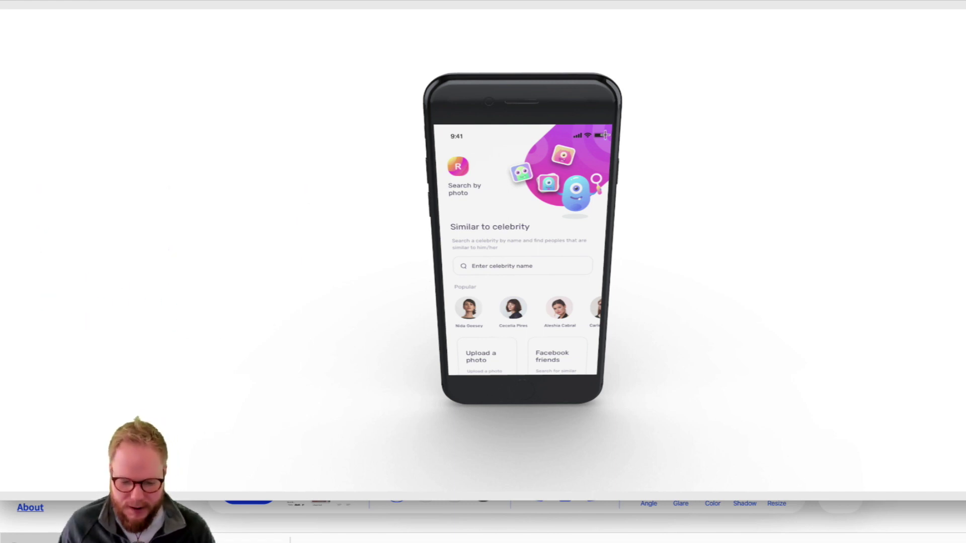
drag(402, 48, 659, 437)
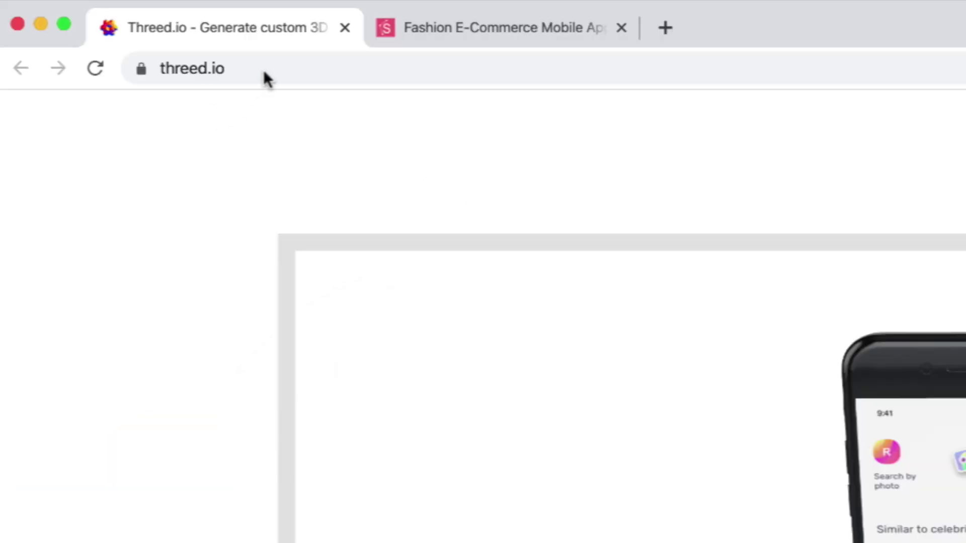
click(264, 69)
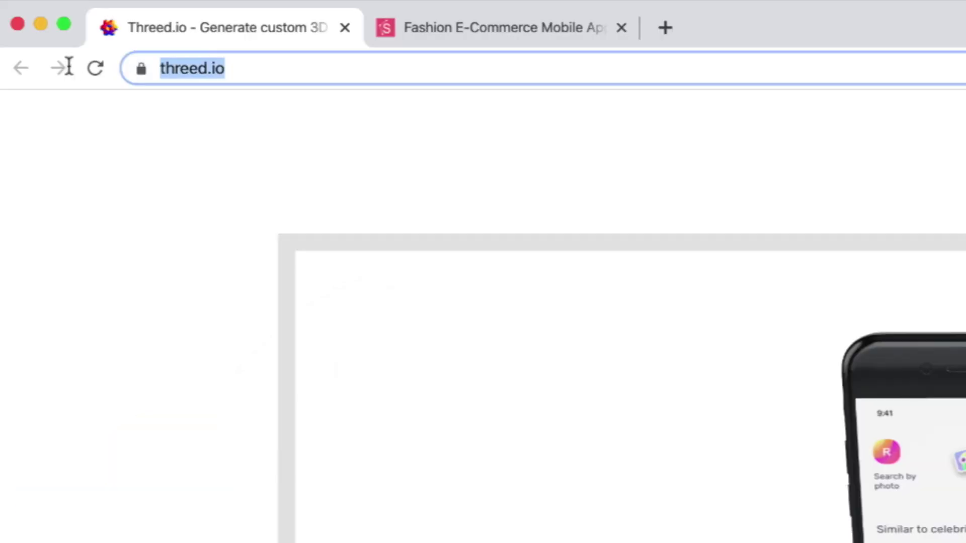